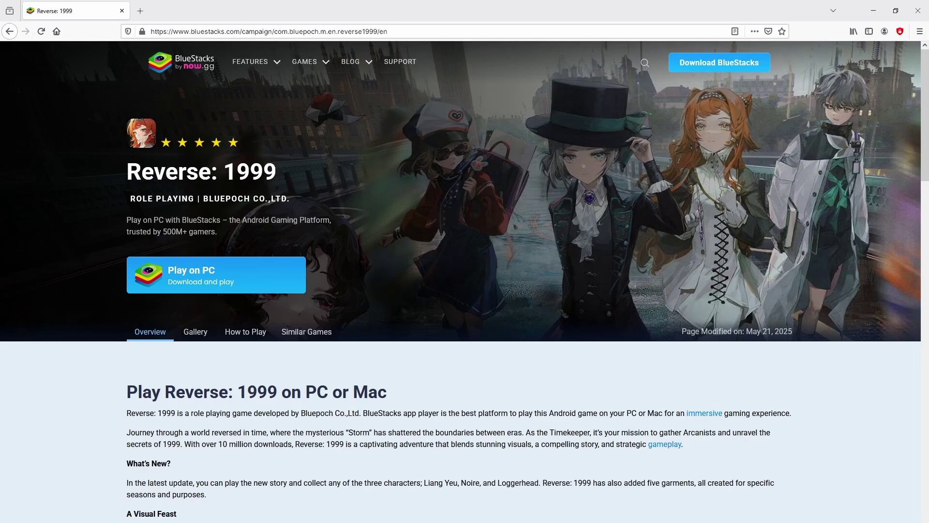
# Step: Look over the Reverse: 1999 campaign page and download the BlueStacks installer for playing the game on PC
pyautogui.scroll(-20, 465, 280)
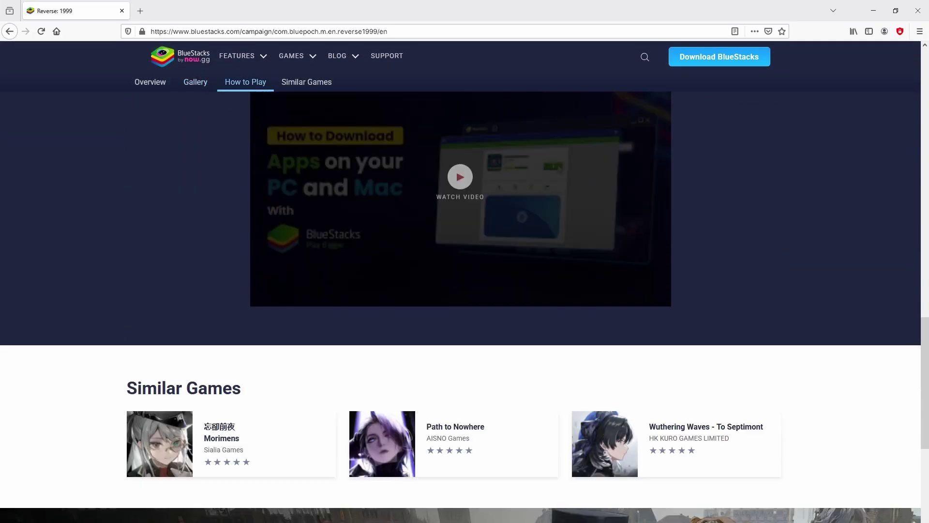
pyautogui.scroll(20, 464, 281)
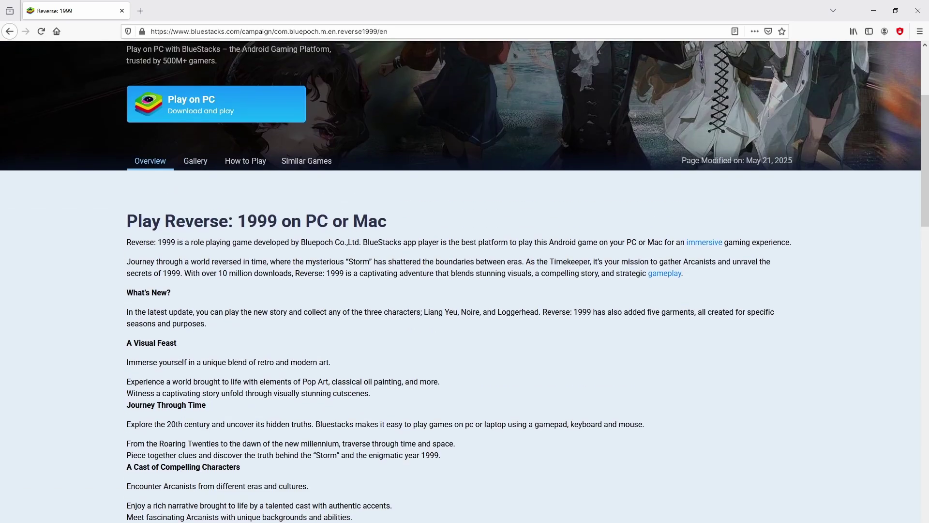
pyautogui.scroll(4, 465, 281)
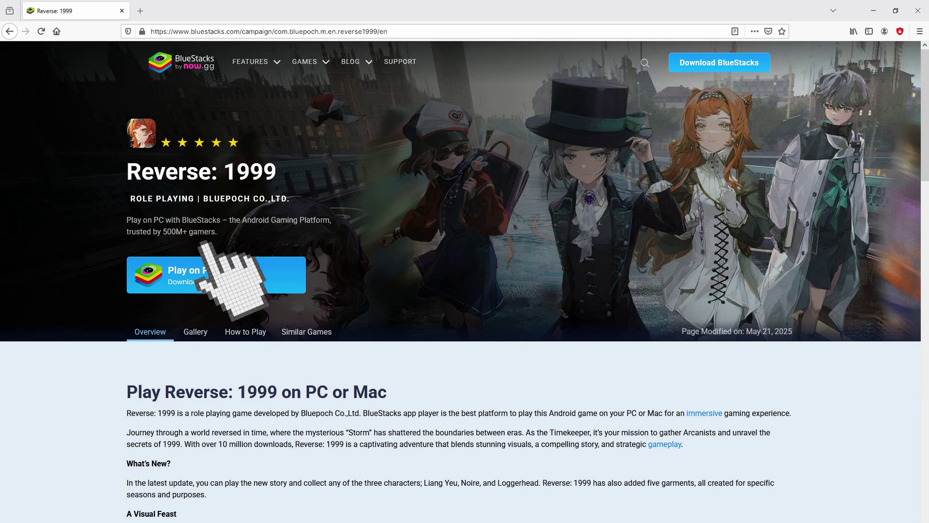
pyautogui.click(209, 271)
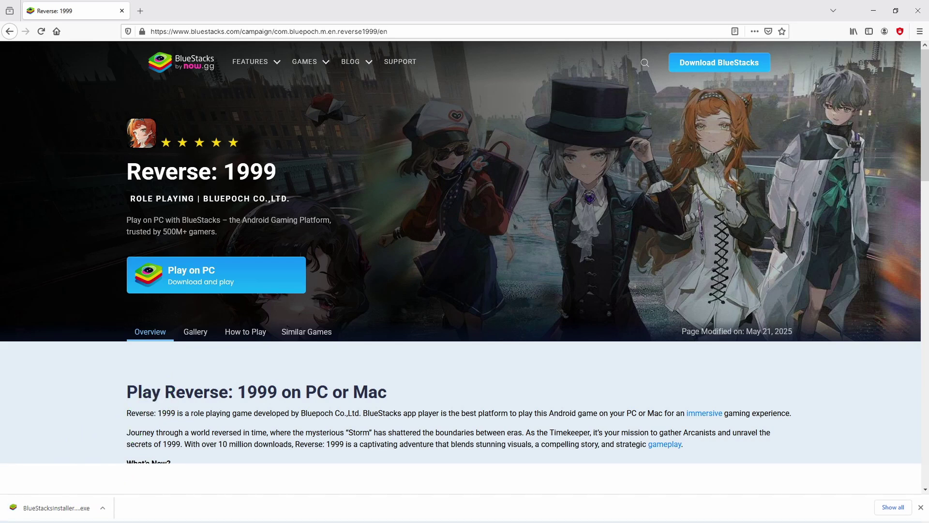
# Step: Run the downloaded BlueStacks installer and start installing BlueStacks 5
pyautogui.click(49, 507)
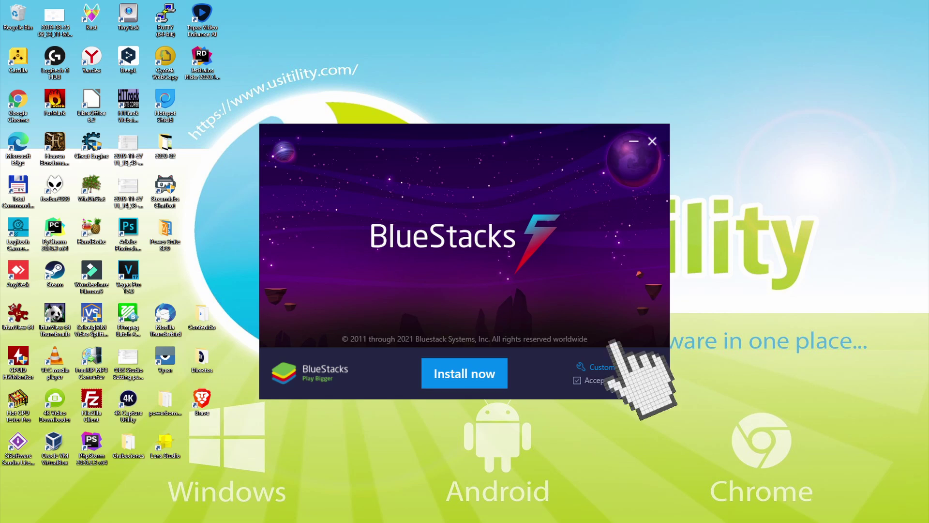
pyautogui.click(605, 367)
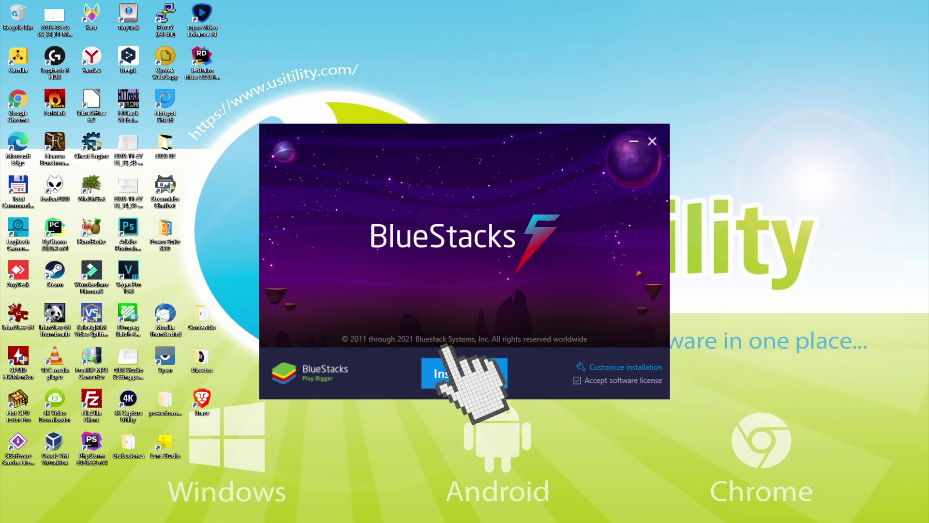
pyautogui.click(451, 373)
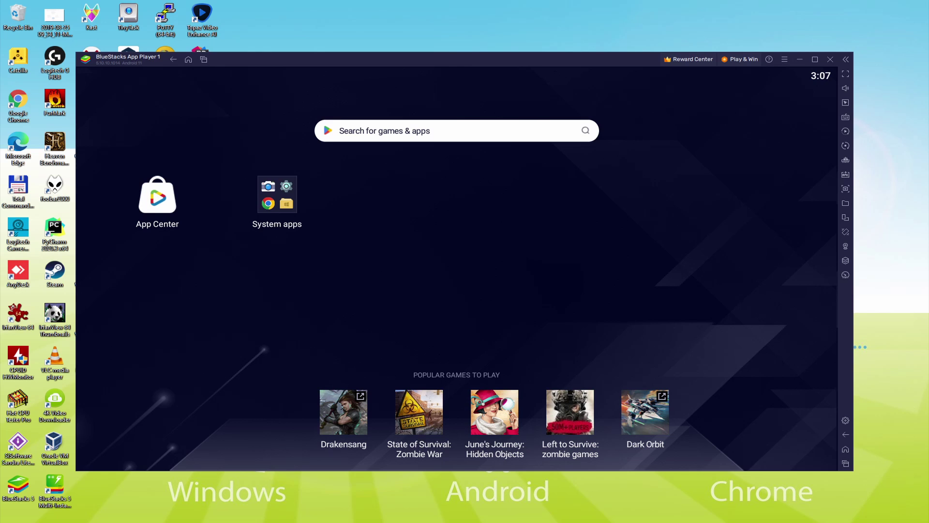
# Step: Open the Play Store from the System apps folder in BlueStacks
pyautogui.click(277, 196)
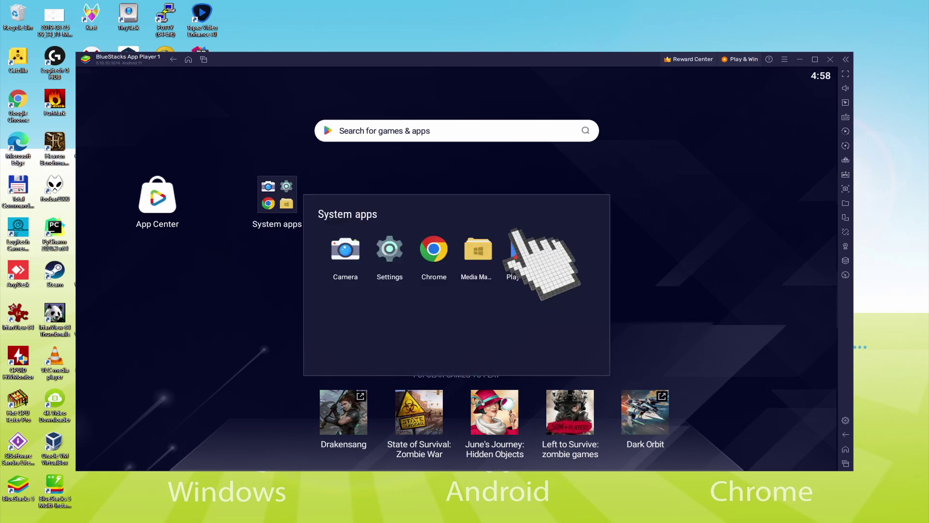
pyautogui.click(518, 250)
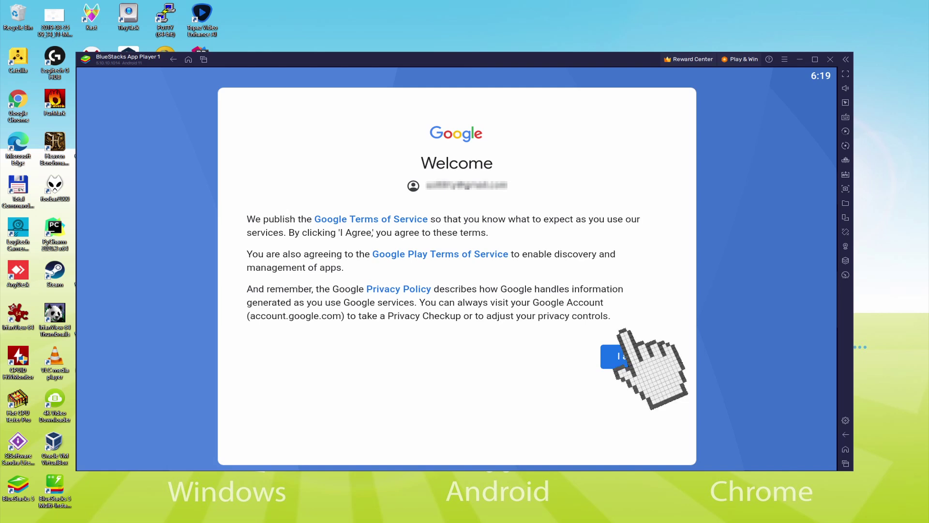
# Step: Agree to the Google terms of service and accept the Google services settings with Back up to Google Drive turned off
pyautogui.click(619, 356)
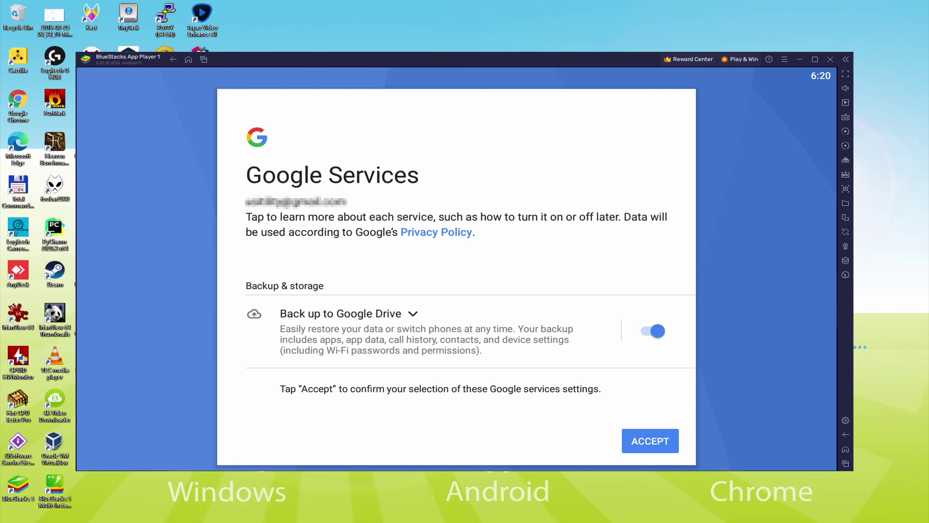
pyautogui.click(649, 331)
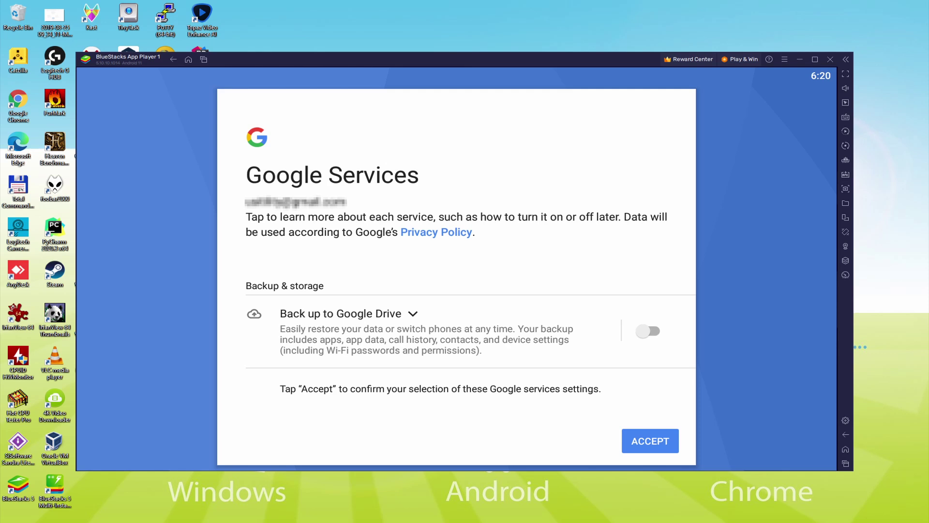
pyautogui.click(643, 439)
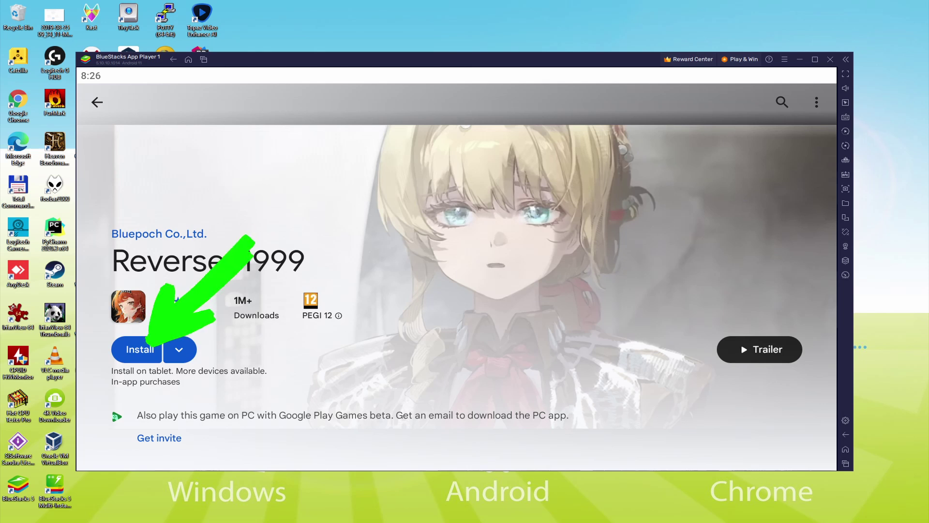
# Step: Install Reverse: 1999 from its Play Store page and launch it from the BlueStacks home screen
pyautogui.click(145, 348)
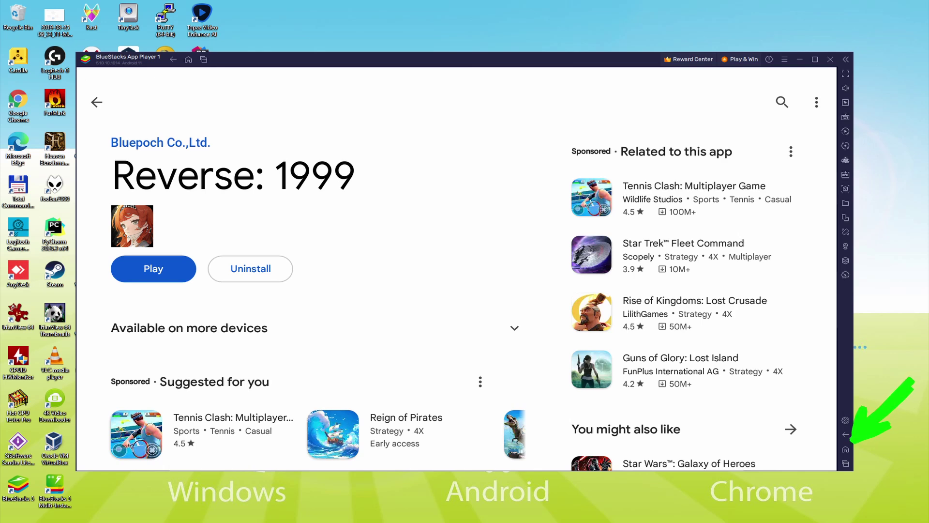
pyautogui.click(845, 434)
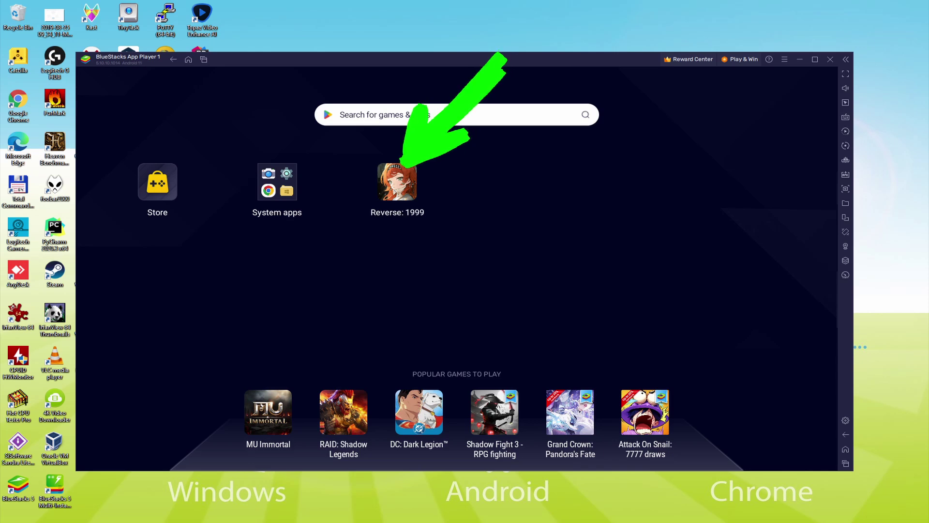
pyautogui.click(398, 184)
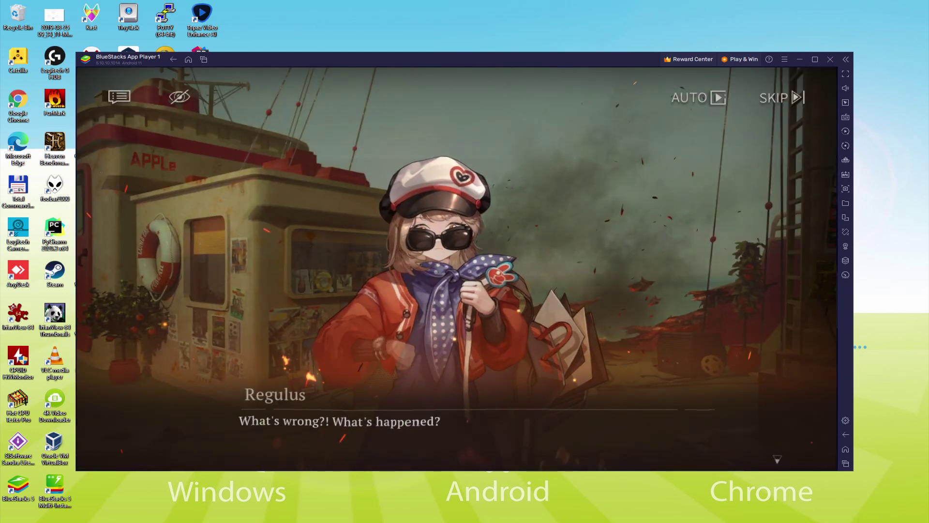
# Step: Advance the Reverse: 1999 story dialogue line by line, from the attack on Regulus's ship through to Sonetto's telescope scene
pyautogui.click(599, 404)
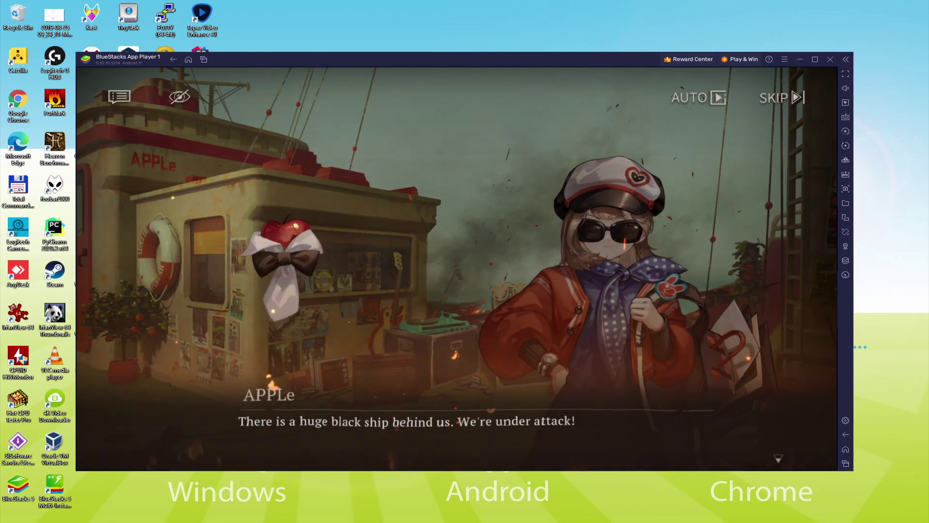
pyautogui.click(599, 431)
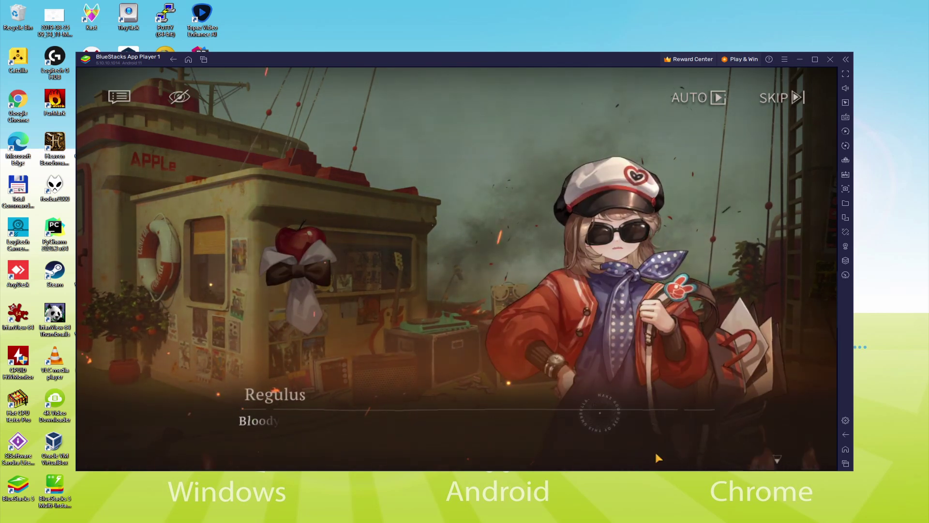
pyautogui.click(681, 445)
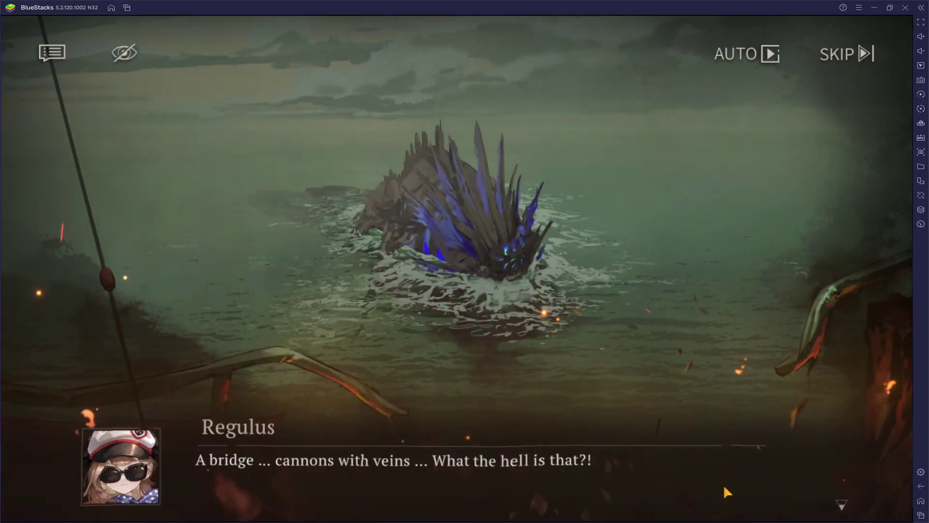
pyautogui.click(724, 484)
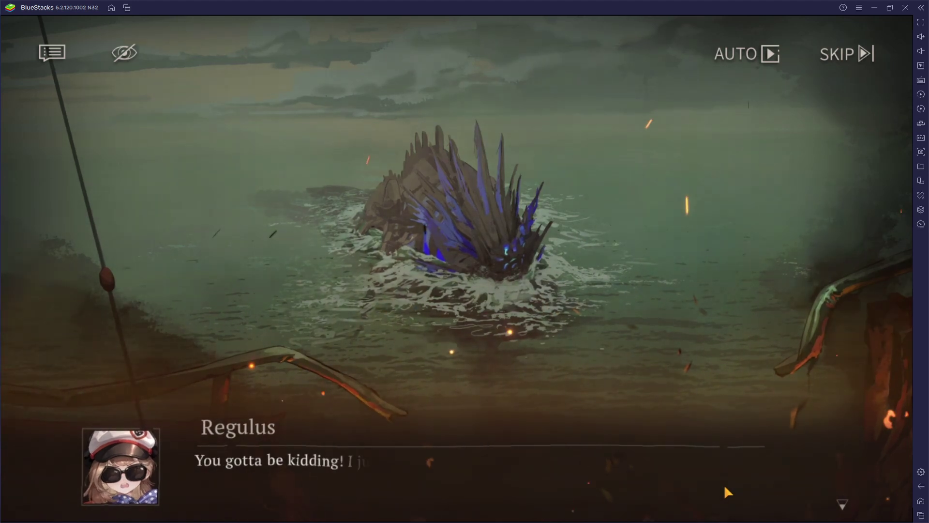
pyautogui.click(724, 485)
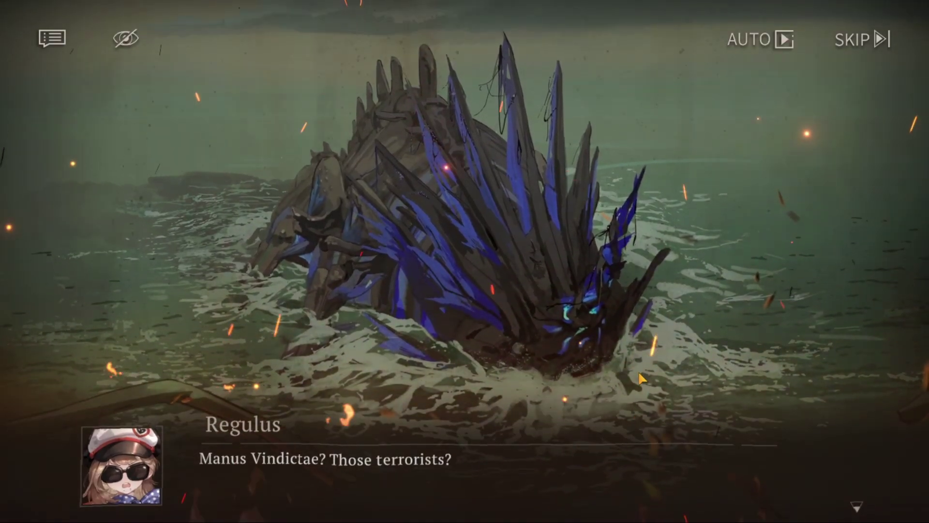
pyautogui.click(639, 383)
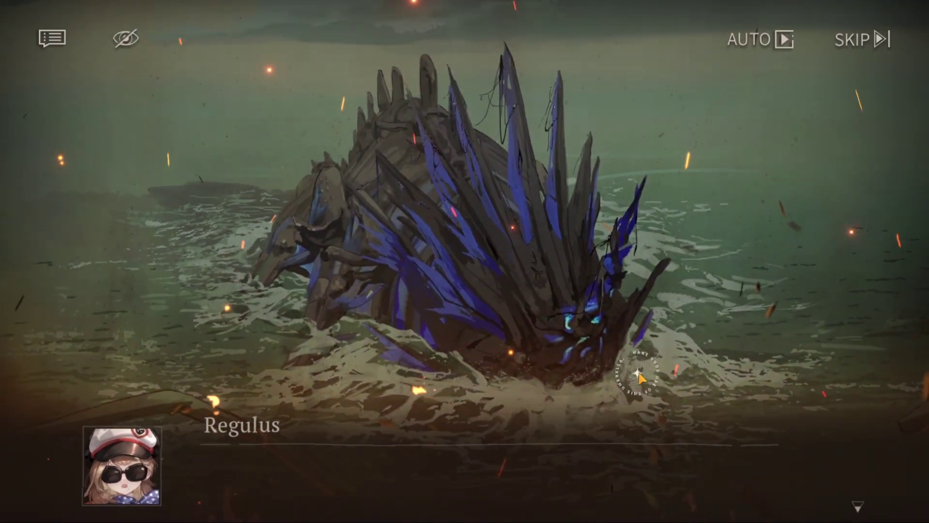
pyautogui.click(636, 388)
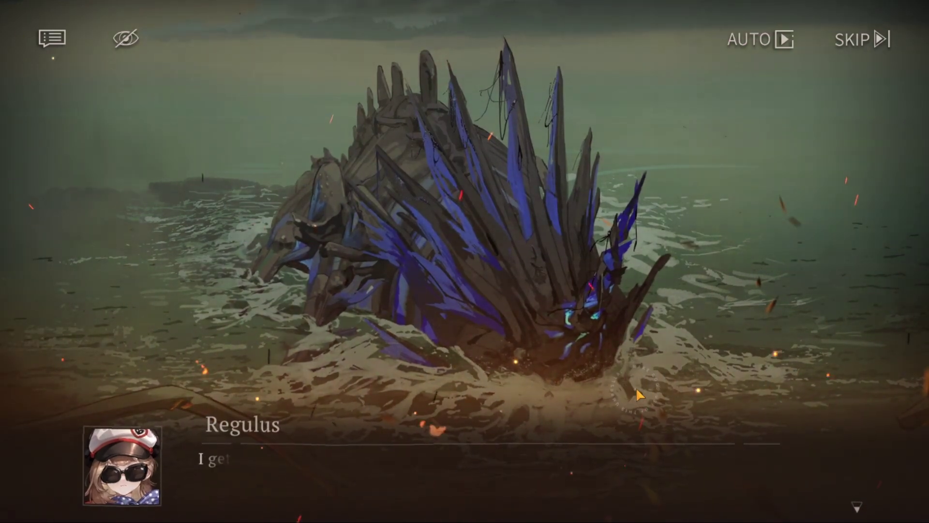
pyautogui.click(636, 387)
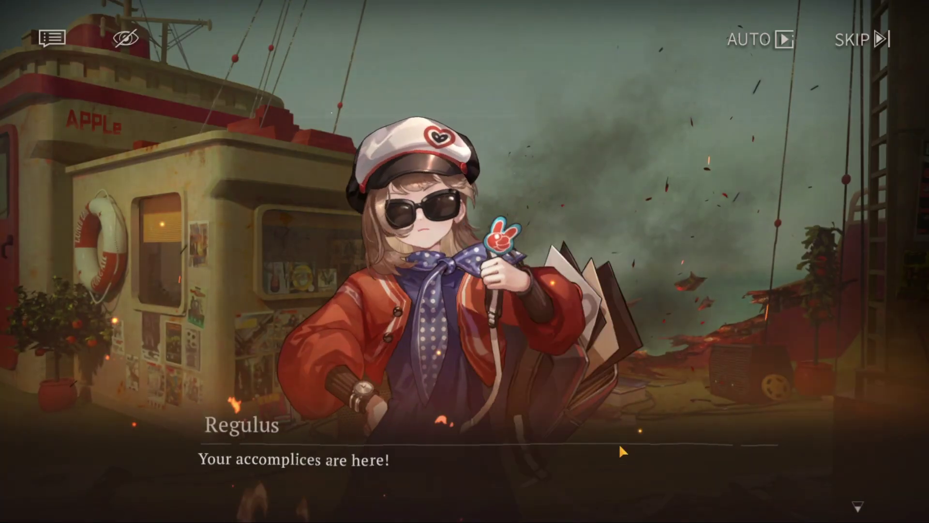
pyautogui.click(619, 436)
pyautogui.click(583, 413)
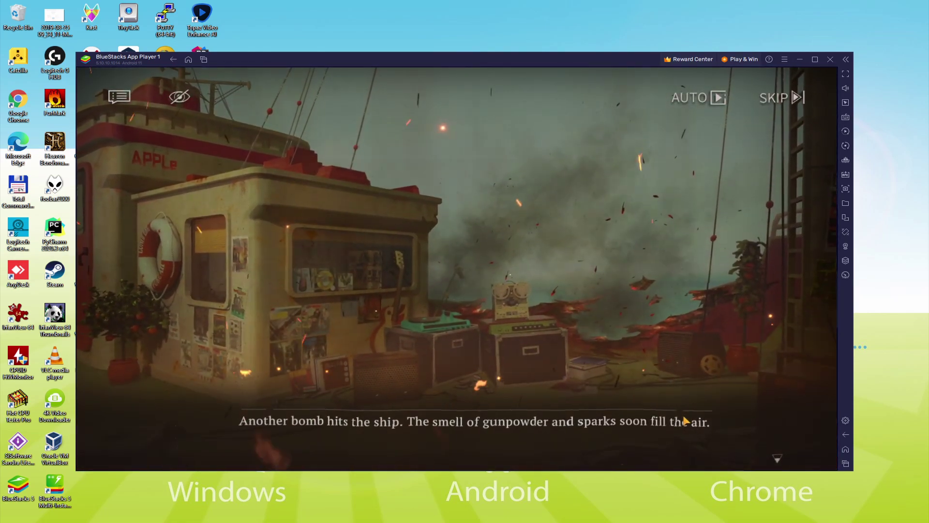
pyautogui.click(684, 418)
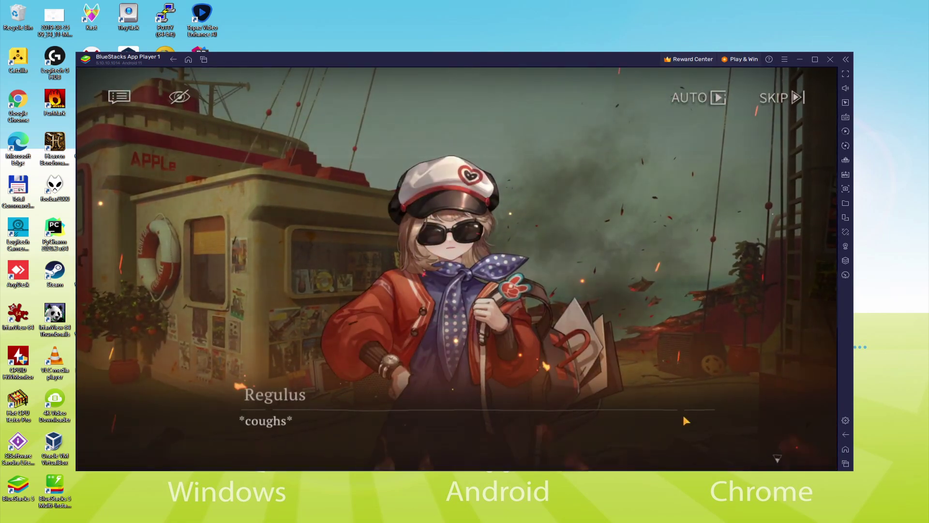
pyautogui.click(685, 418)
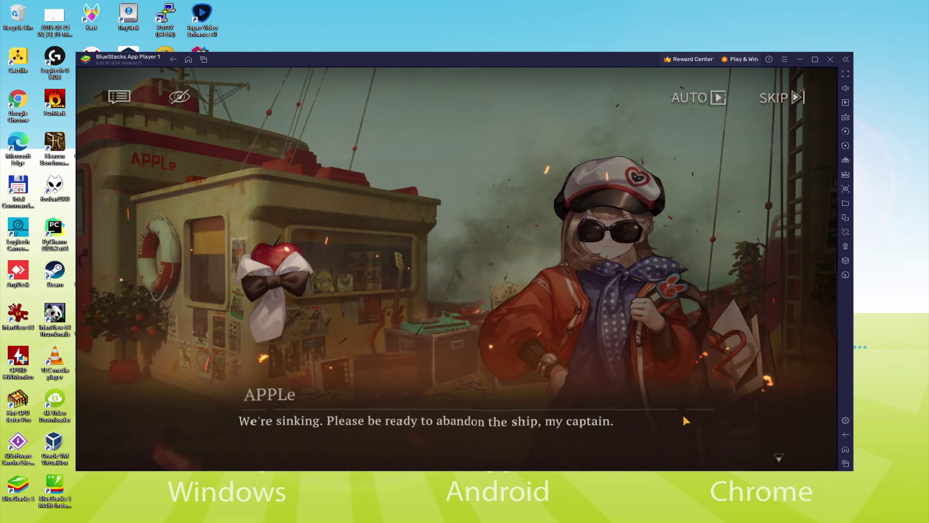
pyautogui.click(684, 415)
pyautogui.click(684, 417)
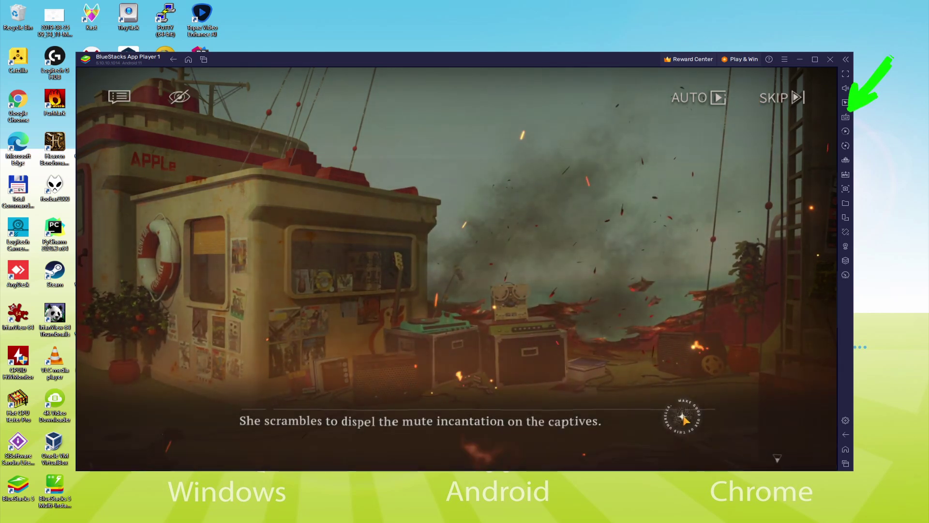
pyautogui.click(683, 415)
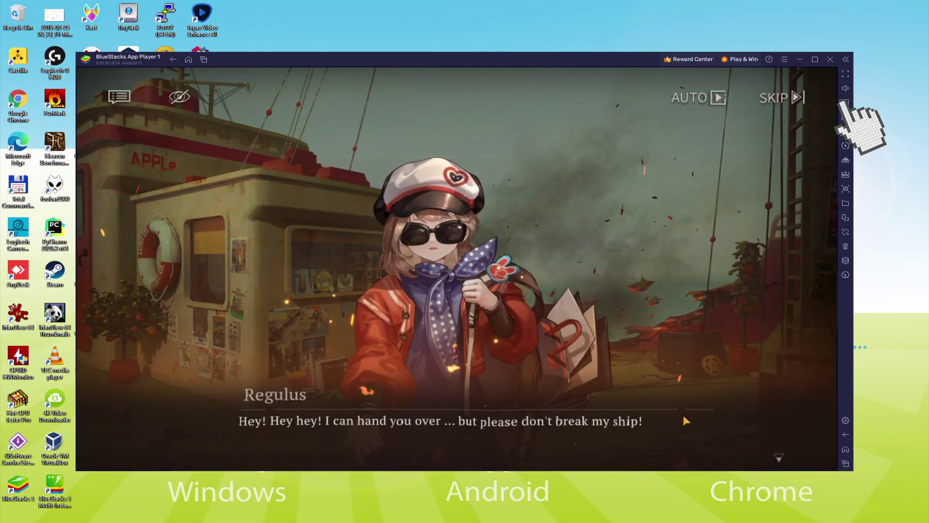
pyautogui.click(683, 415)
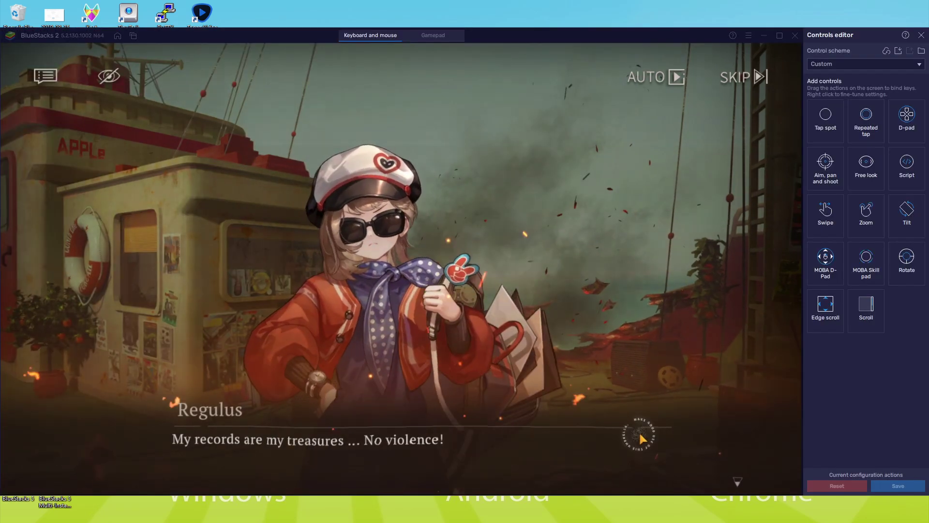
pyautogui.click(641, 438)
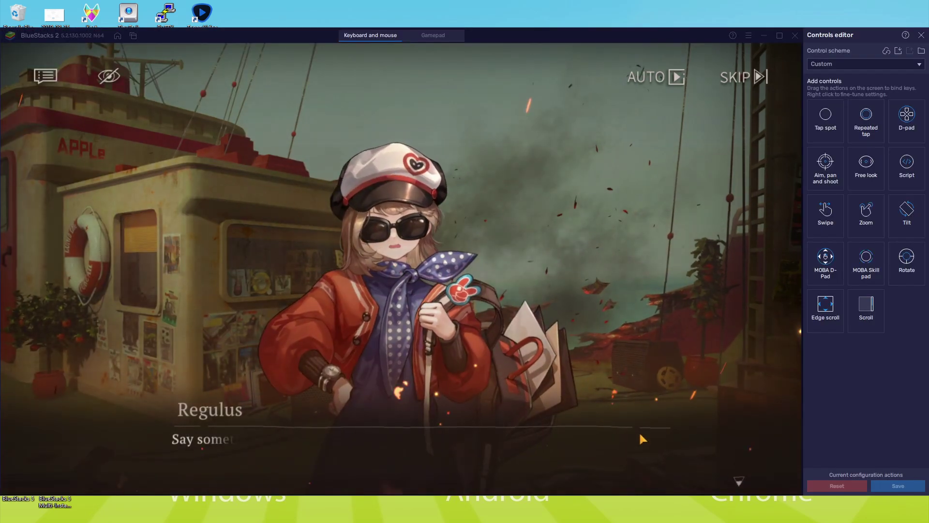
pyautogui.click(640, 435)
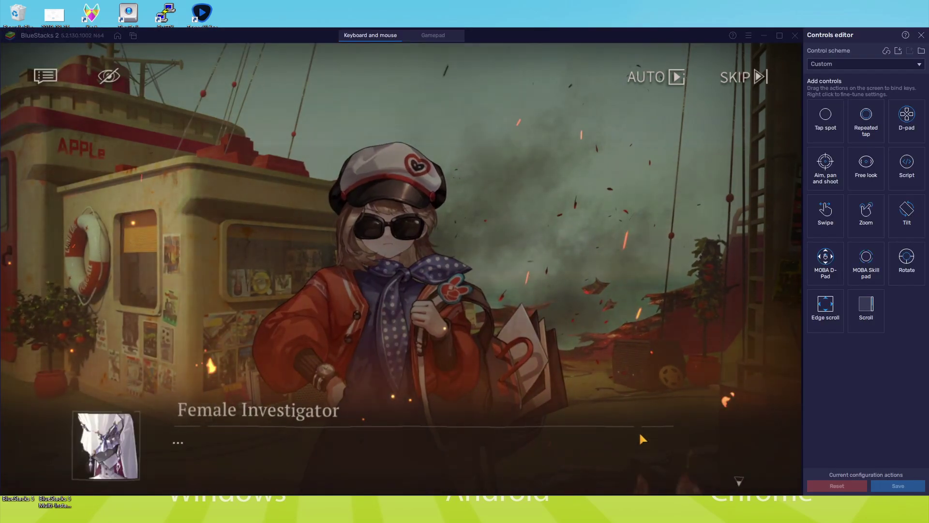
pyautogui.click(640, 435)
pyautogui.click(640, 435)
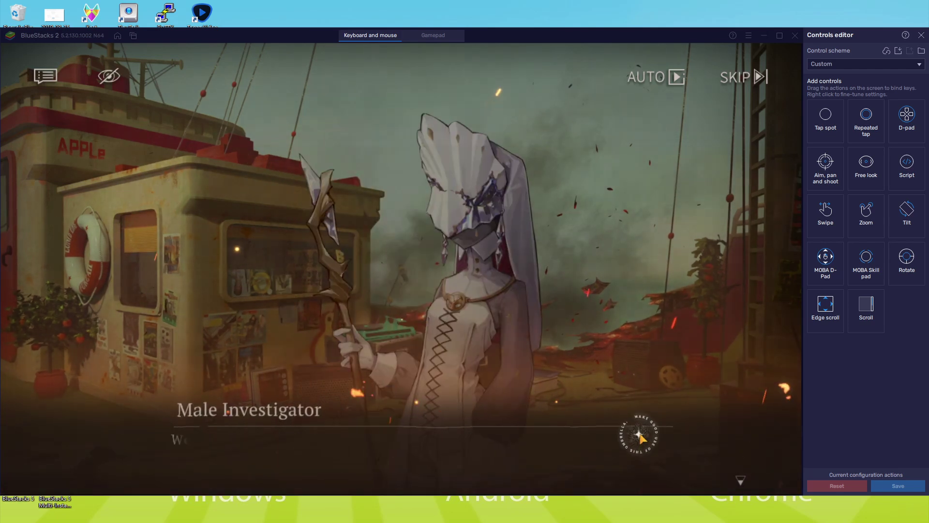
pyautogui.click(661, 421)
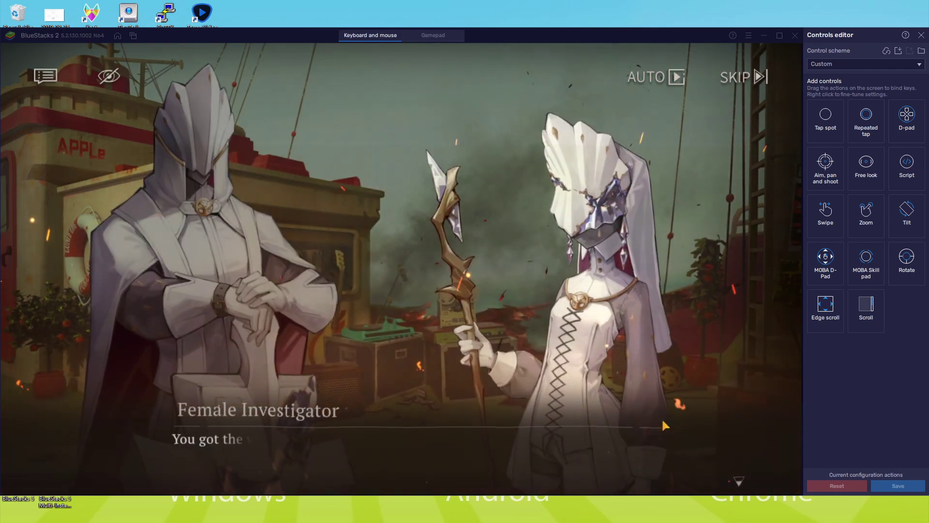
pyautogui.click(661, 417)
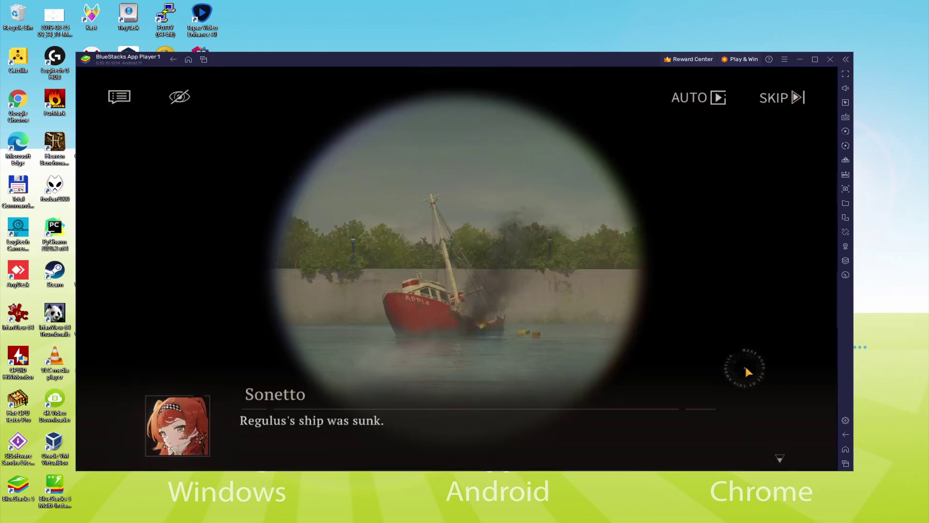
pyautogui.click(746, 369)
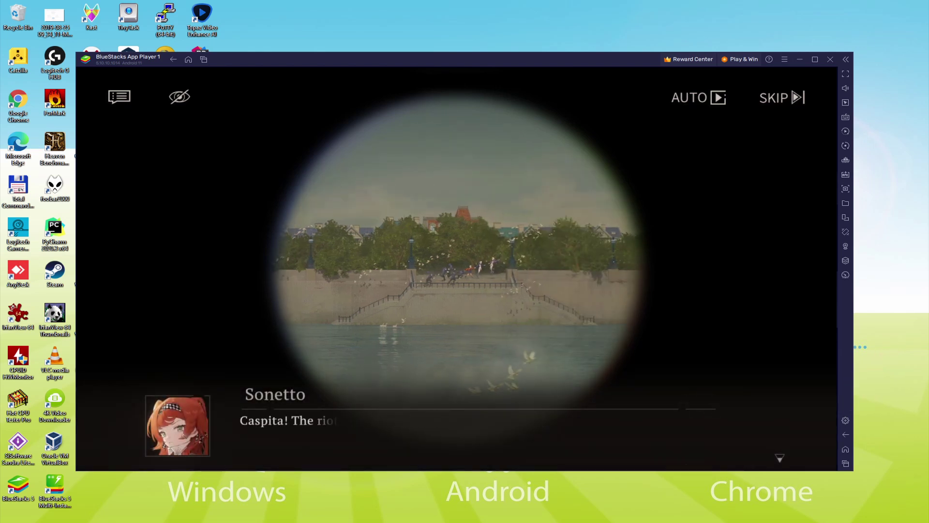
# Step: Choose the reply "But ... why me?" and advance the forest conversation between Sonetto and Vertin through Vertin's promise to help
pyautogui.hotkey('ctrl', 'shift', 'i')
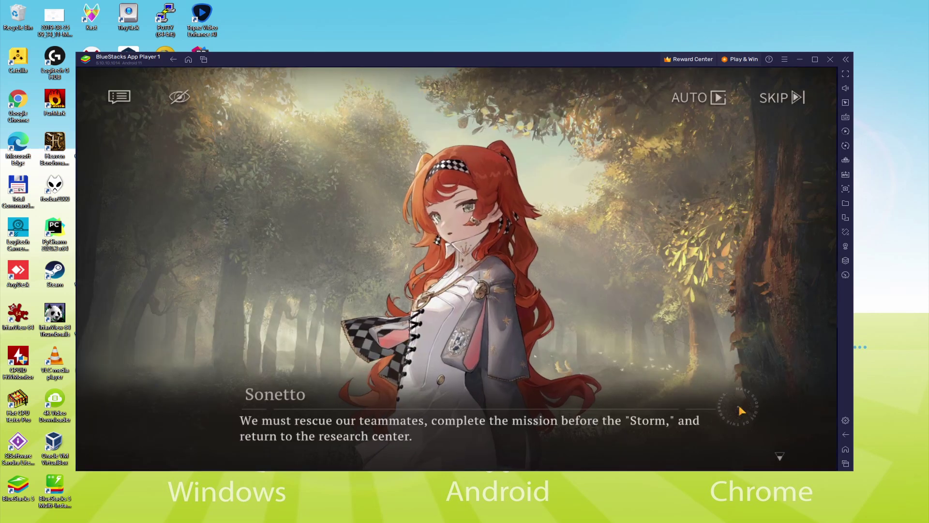
pyautogui.click(750, 301)
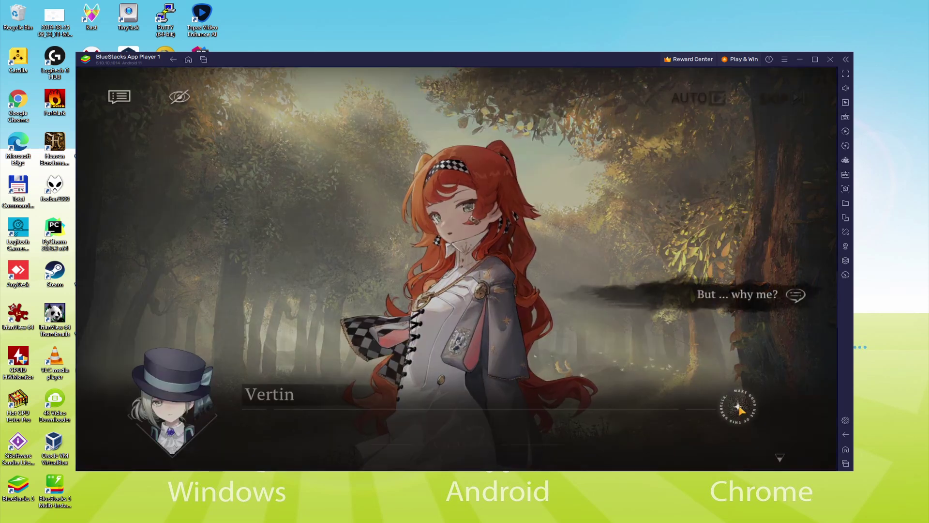
pyautogui.click(750, 301)
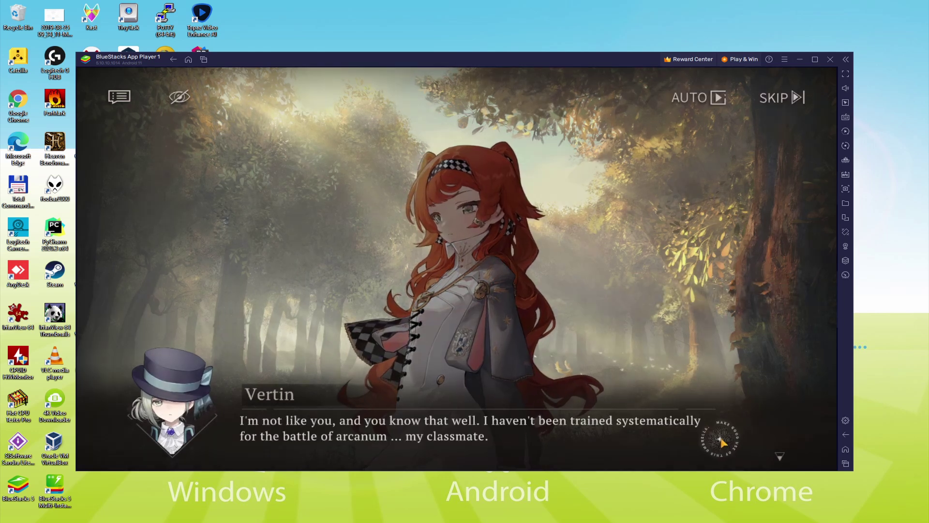
pyautogui.click(721, 441)
pyautogui.click(722, 442)
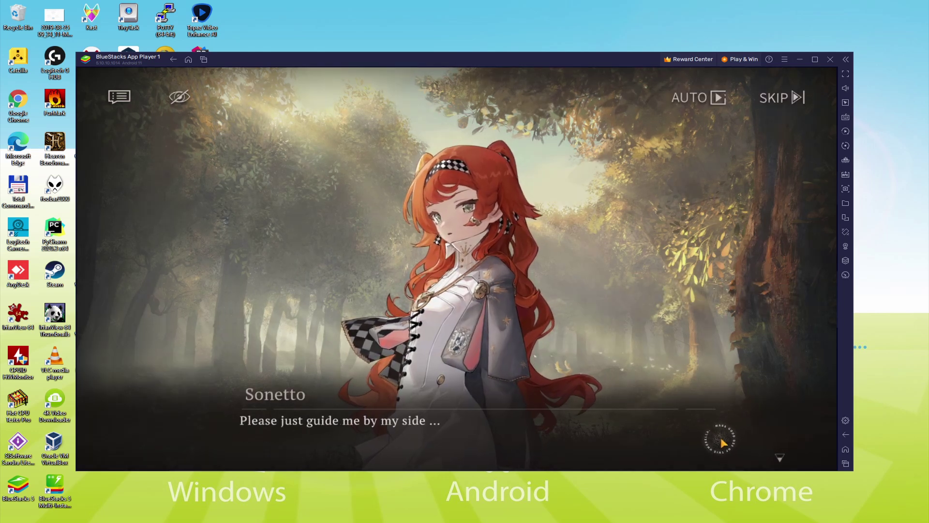
pyautogui.click(721, 441)
pyautogui.click(721, 441)
pyautogui.click(722, 442)
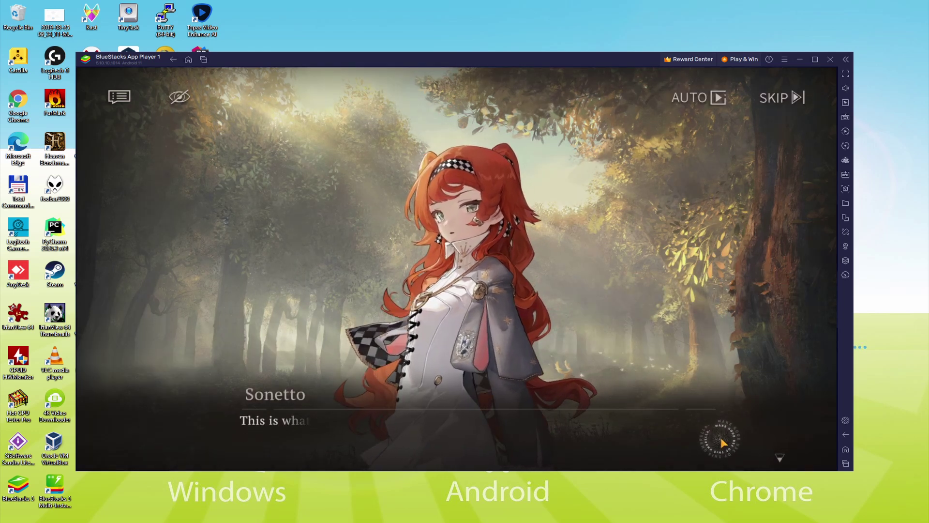
pyautogui.click(721, 441)
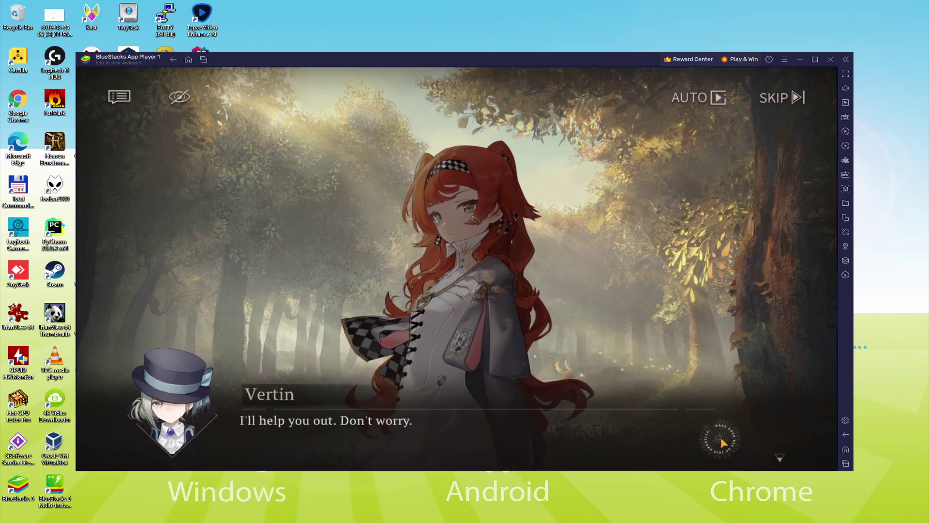
pyautogui.click(721, 442)
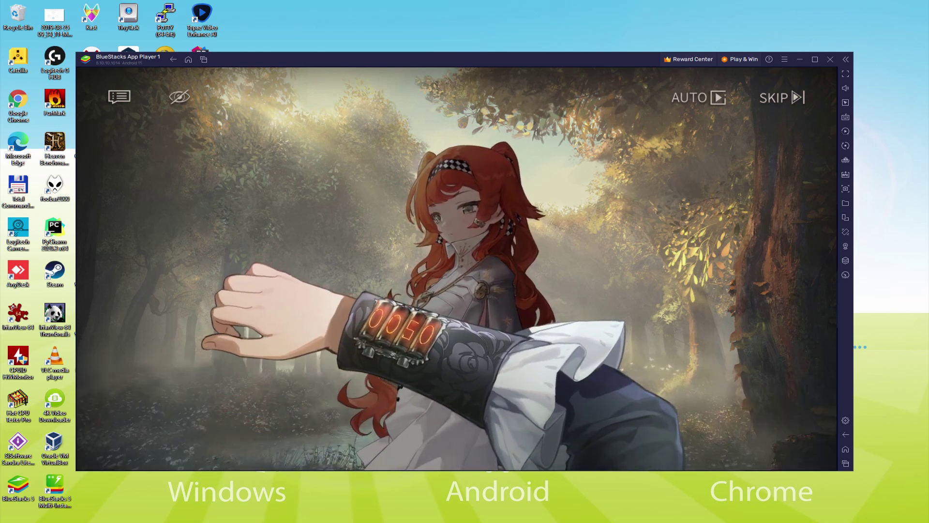
# Step: Advance Sonetto's explanation of the floppy disk, give the reply "I see." and continue to the investigators' scene in the park
pyautogui.click(687, 411)
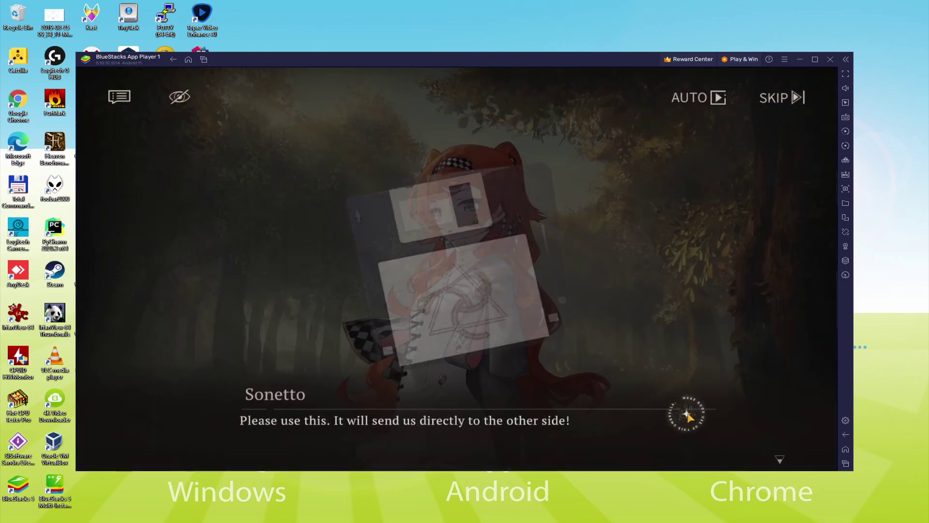
pyautogui.click(687, 411)
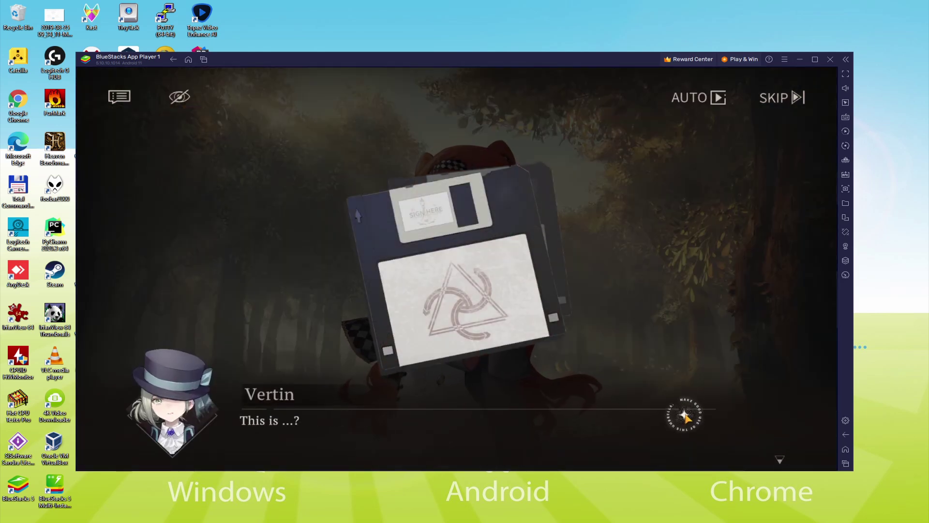
pyautogui.click(685, 413)
pyautogui.click(684, 413)
pyautogui.click(684, 413)
pyautogui.click(684, 414)
pyautogui.click(687, 417)
pyautogui.click(687, 416)
pyautogui.click(687, 416)
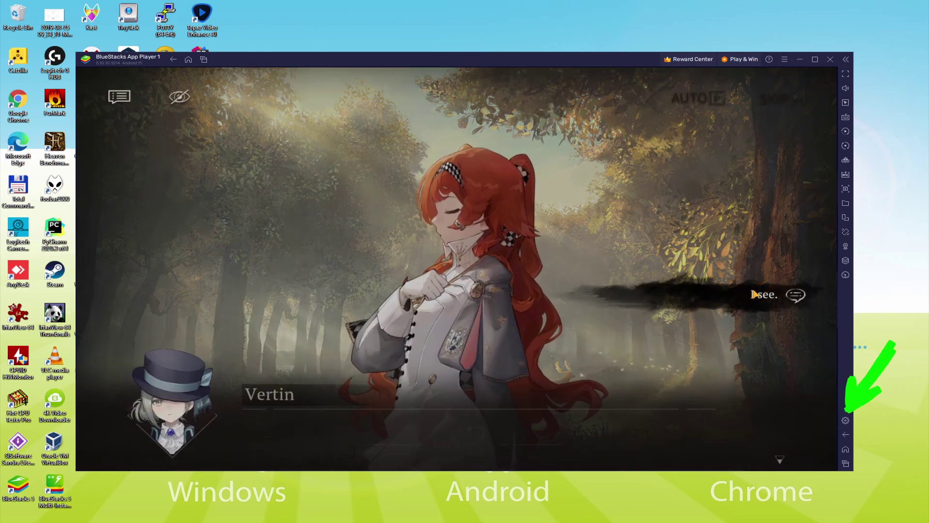
pyautogui.click(744, 386)
pyautogui.click(737, 384)
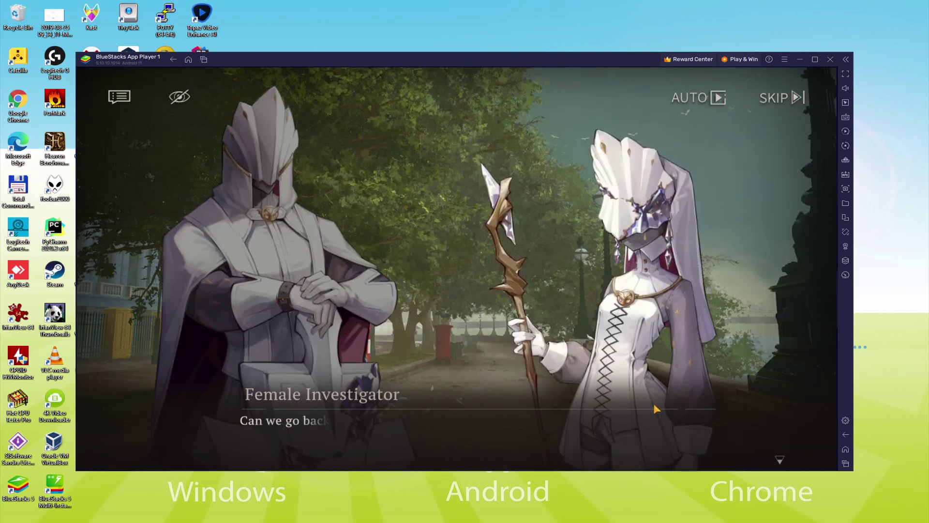
# Step: Advance the park dialogue from the investigators past the Manus Disciple's roar to Regulus's lines about her sunken belongings
pyautogui.click(653, 411)
pyautogui.click(652, 409)
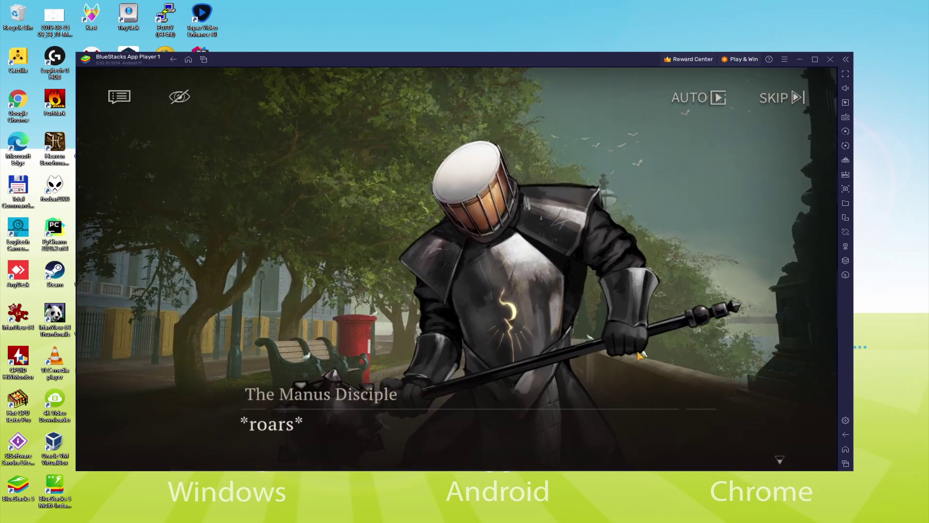
pyautogui.click(654, 377)
pyautogui.click(676, 382)
pyautogui.click(678, 380)
pyautogui.click(680, 383)
pyautogui.click(678, 380)
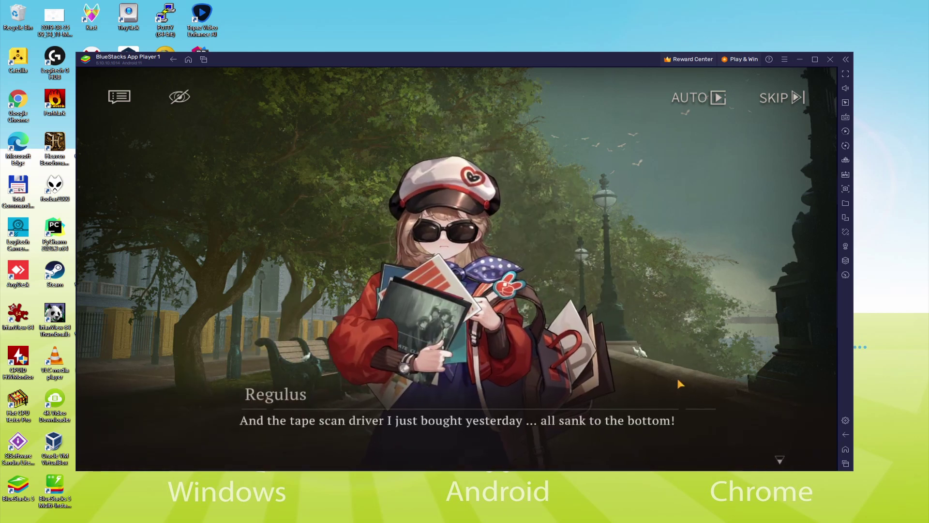
# Step: Advance the confrontation between Regulus and the Manus Disciple past APPLe's warning to the end of the park scene
pyautogui.click(678, 380)
pyautogui.click(678, 382)
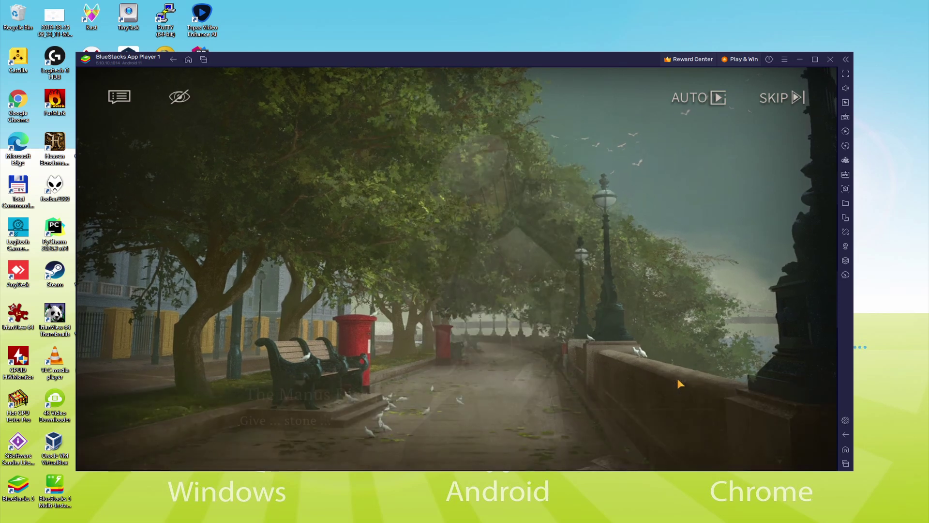
pyautogui.click(677, 380)
pyautogui.click(678, 380)
pyautogui.click(678, 380)
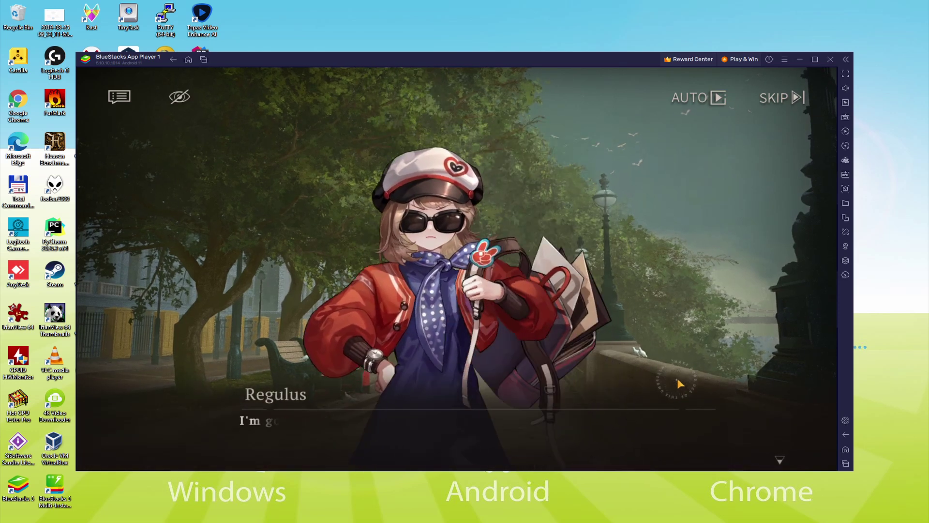
pyautogui.click(678, 380)
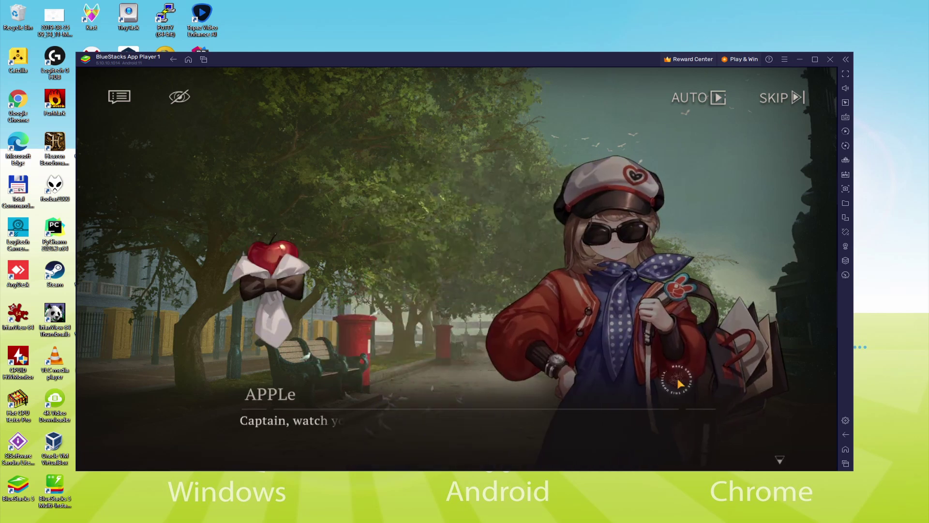
pyautogui.click(678, 380)
pyautogui.click(677, 380)
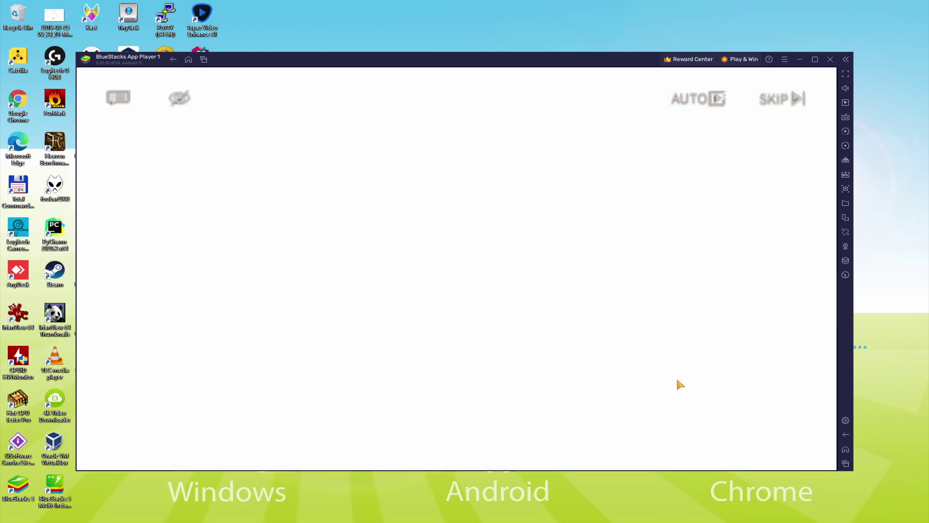